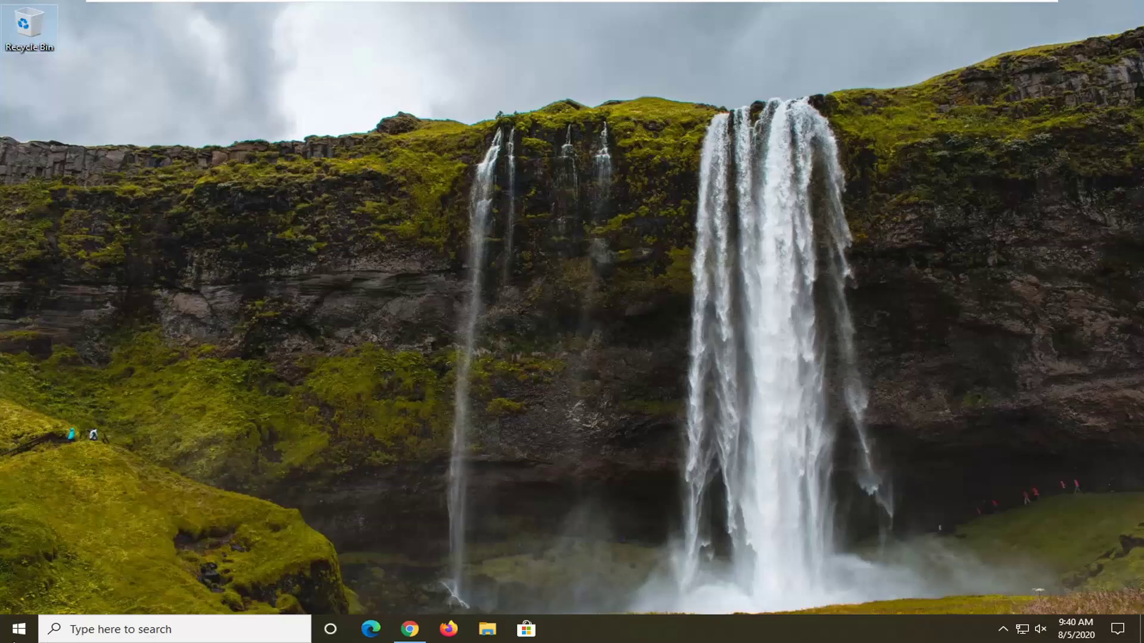
# Step: Open Windows Settings from Start and go to the Network & Internet status page
pyautogui.click(21, 632)
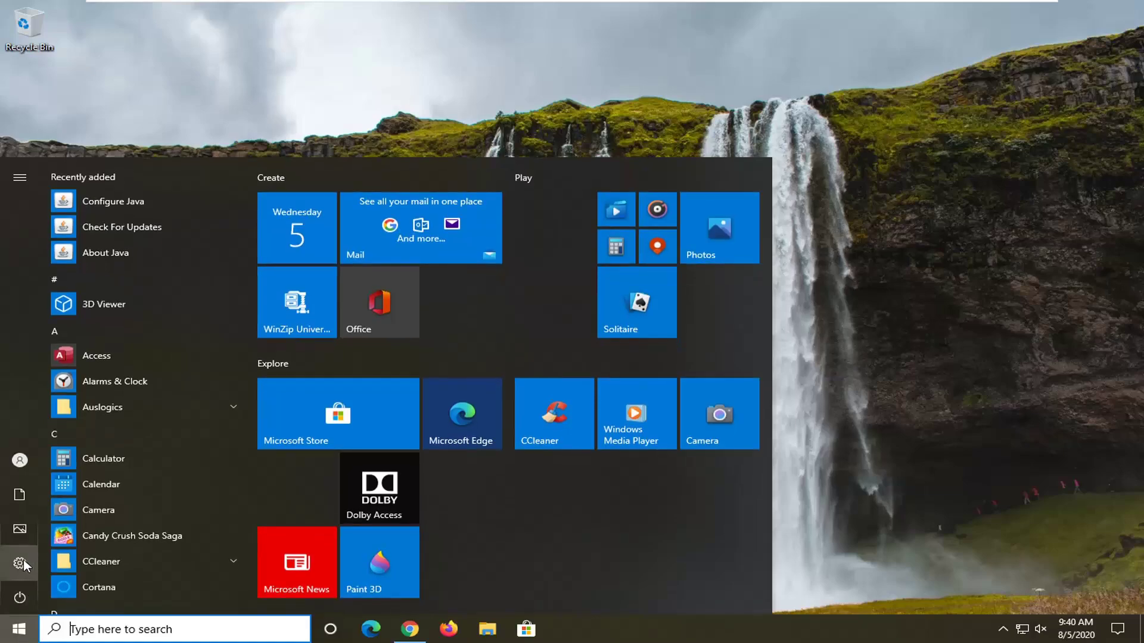
pyautogui.moveTo(19, 564)
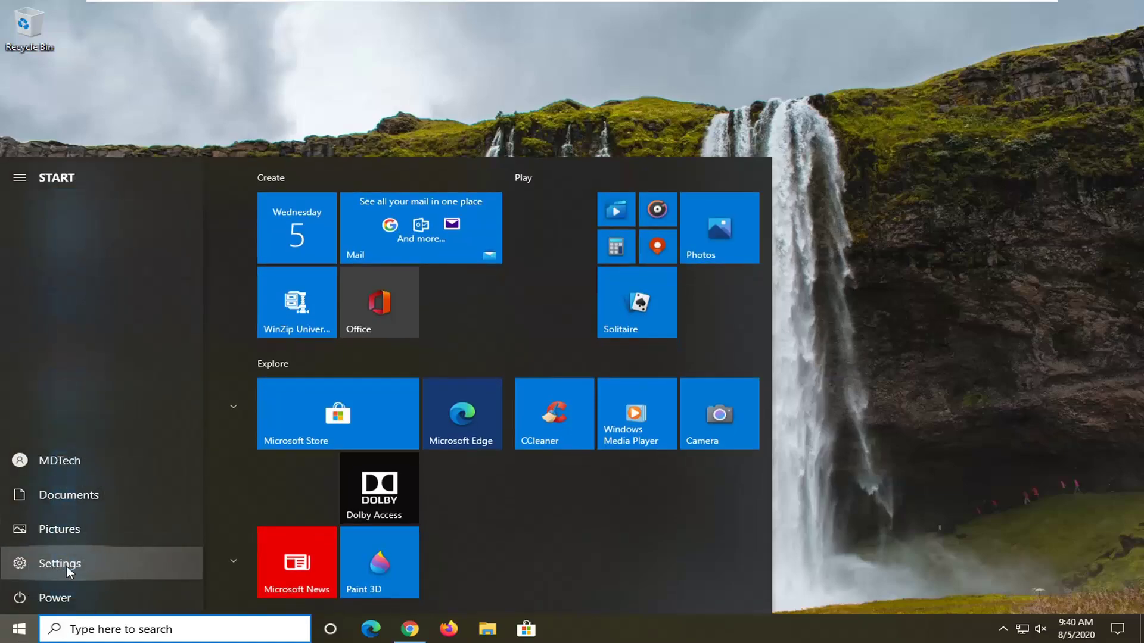
pyautogui.click(59, 564)
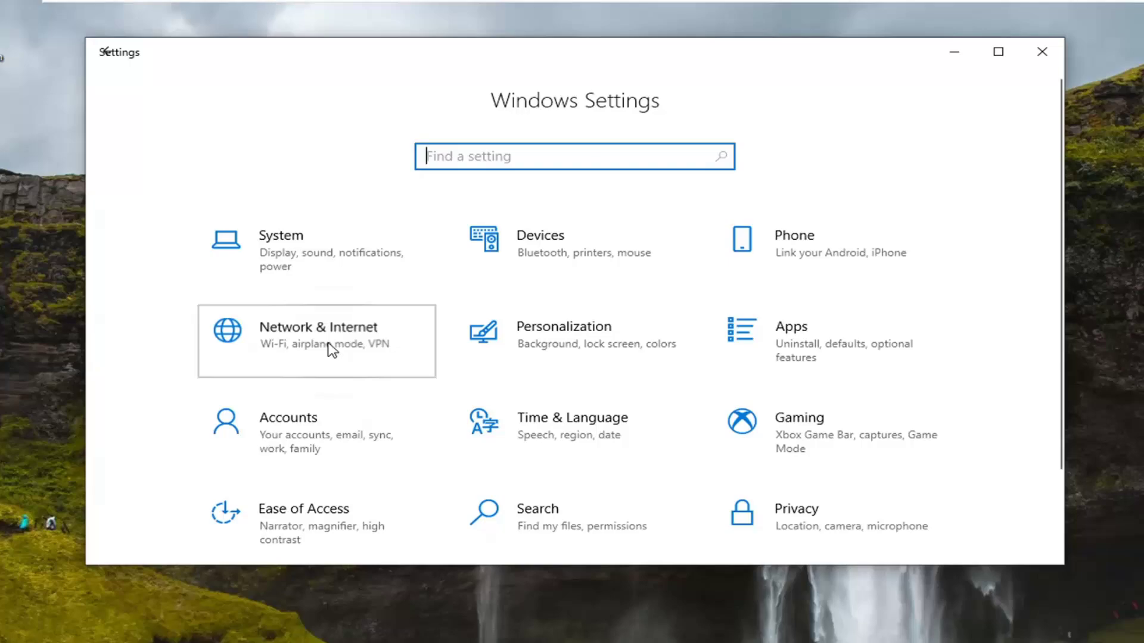
pyautogui.click(329, 348)
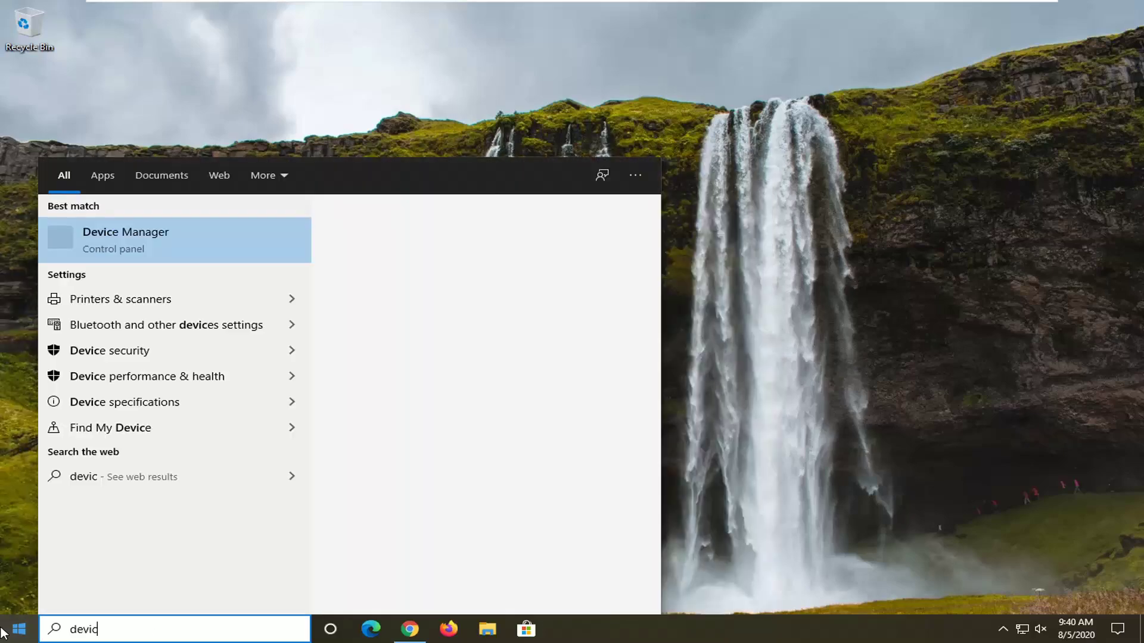
pyautogui.write(' manager')
# Step: Launch Device Manager, expand Network adapters and bring up actions for the Intel 82574L adapter
pyautogui.click(168, 235)
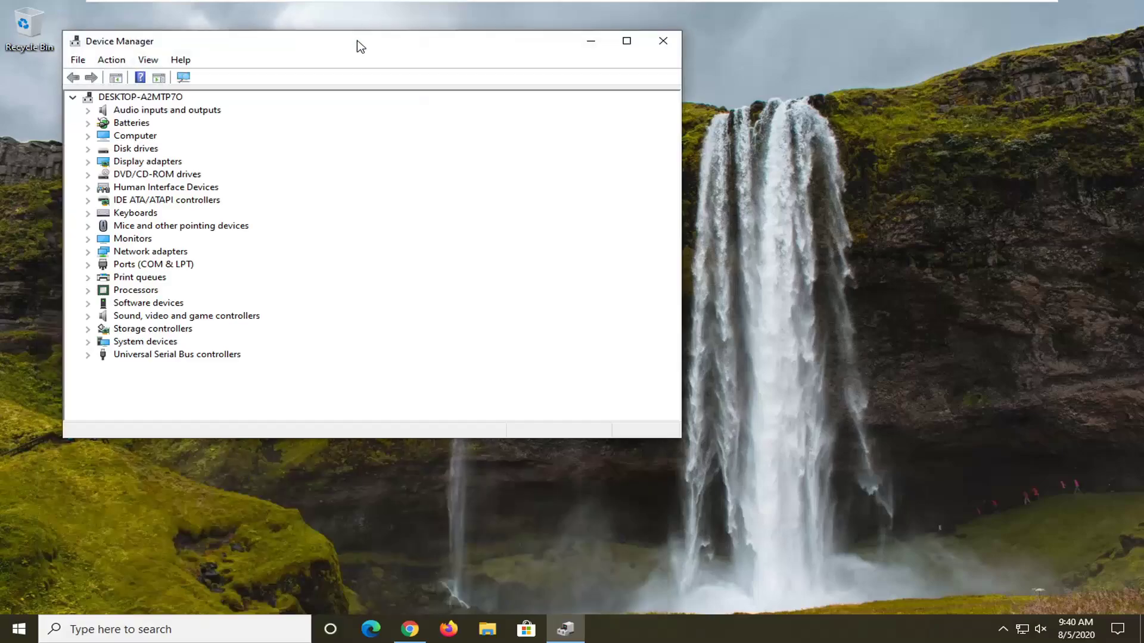
pyautogui.moveTo(358, 45); pyautogui.dragTo(541, 74)
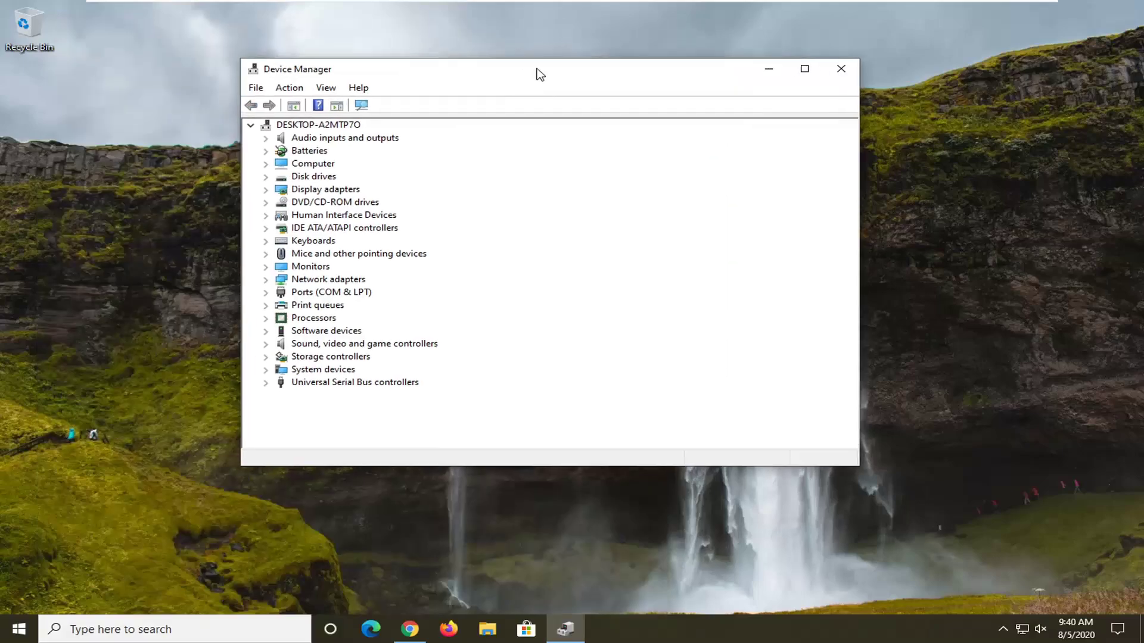
pyautogui.doubleClick(331, 280)
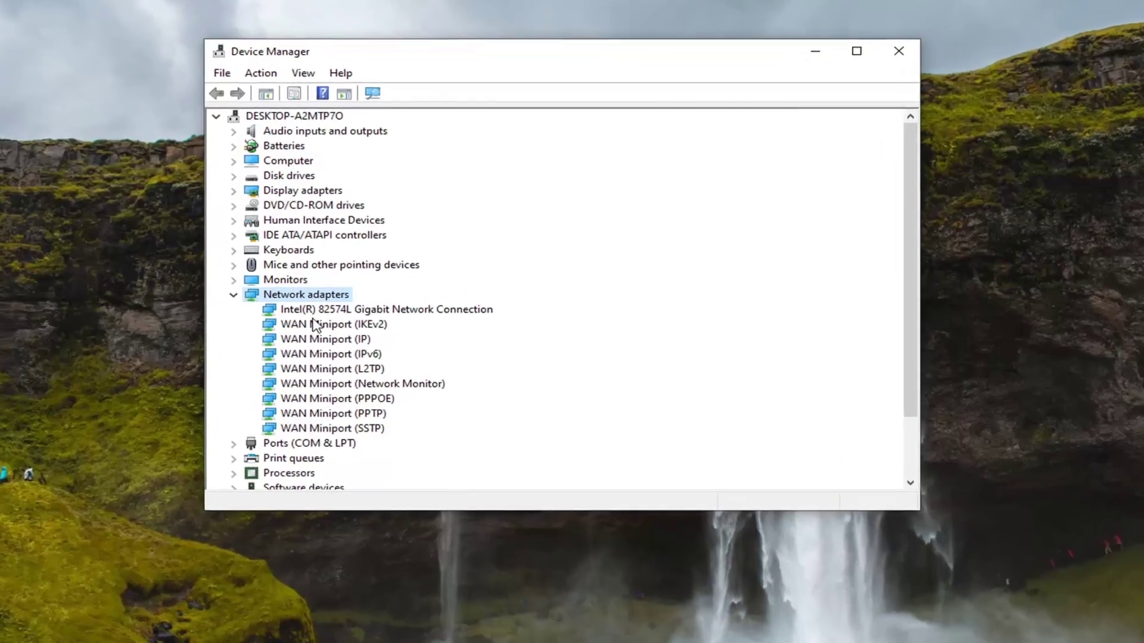
pyautogui.click(430, 309)
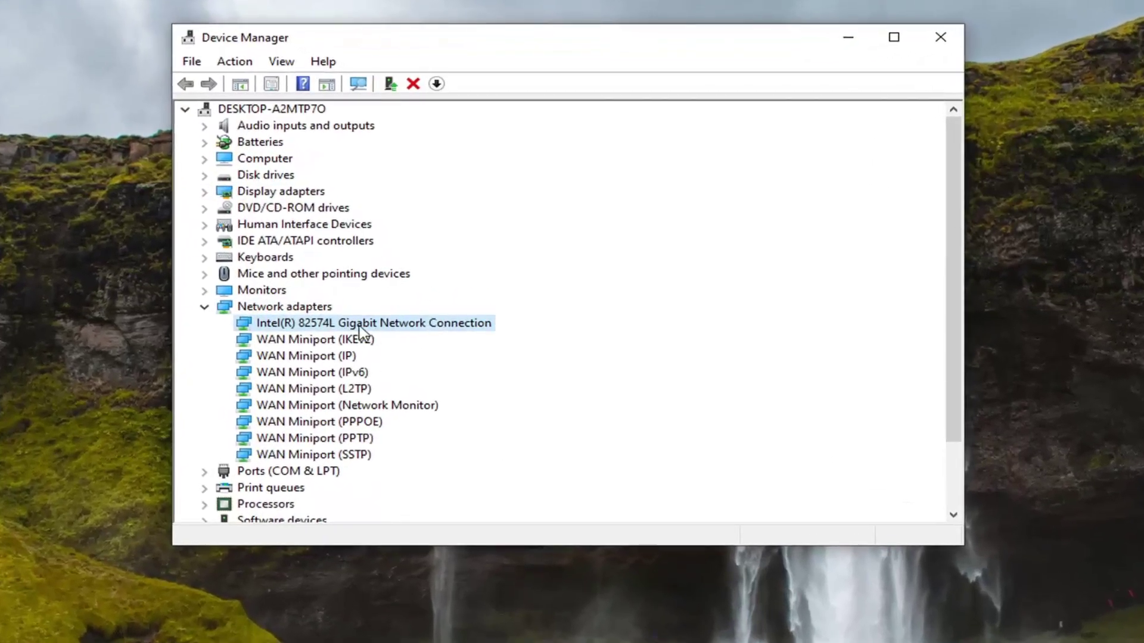
pyautogui.rightClick(355, 332)
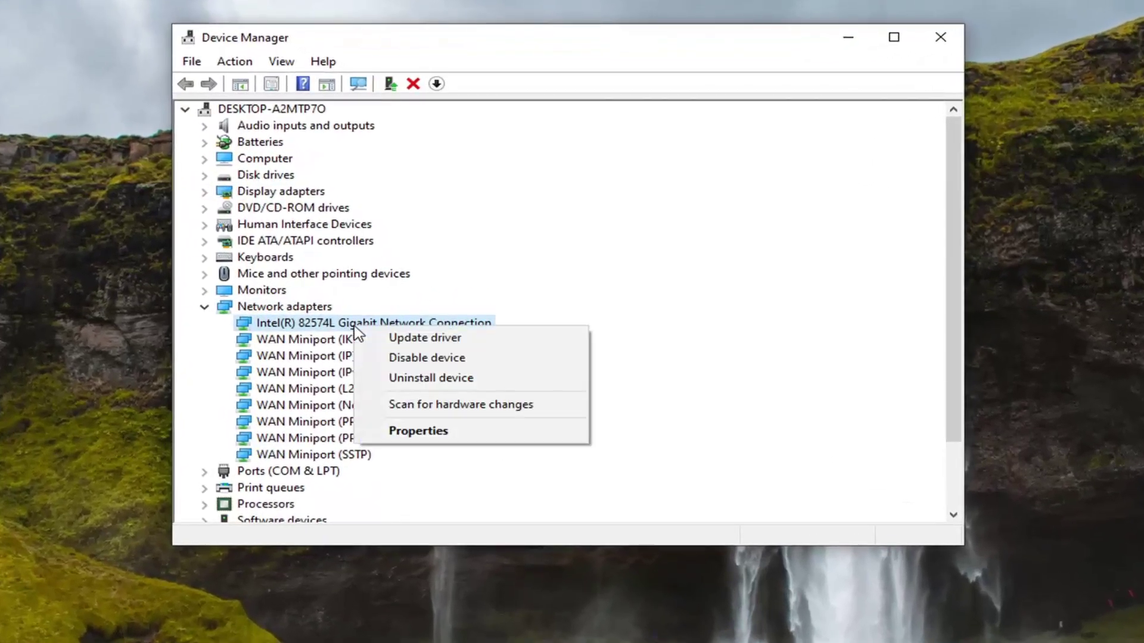
# Step: Search automatically for a newer Intel 82574L driver and close the 'best driver installed' result
pyautogui.click(445, 343)
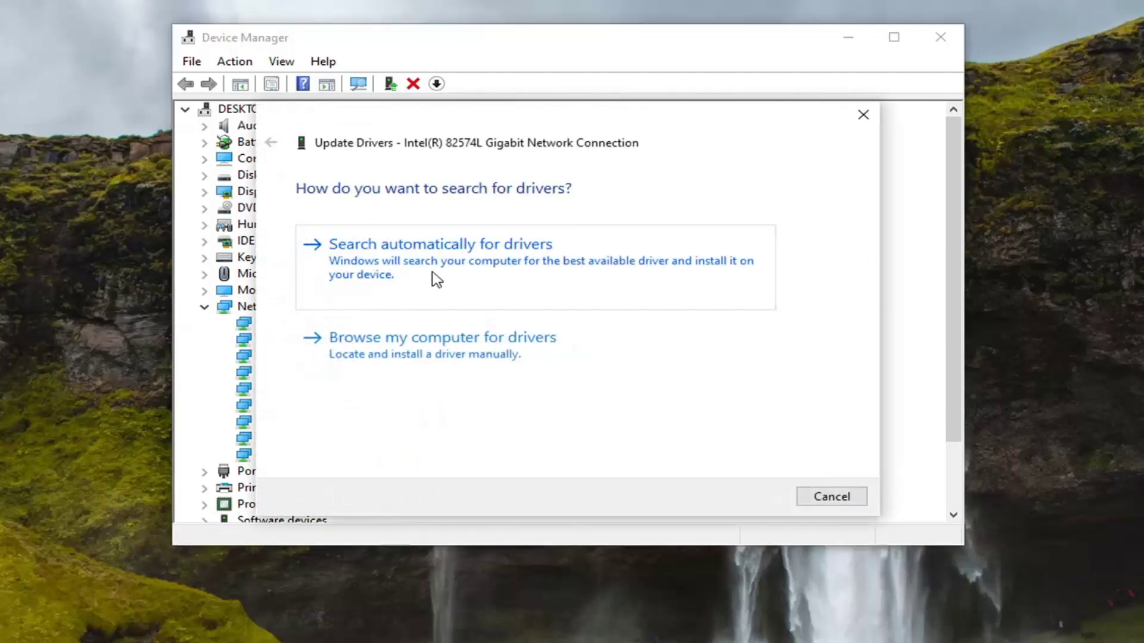
pyautogui.click(581, 261)
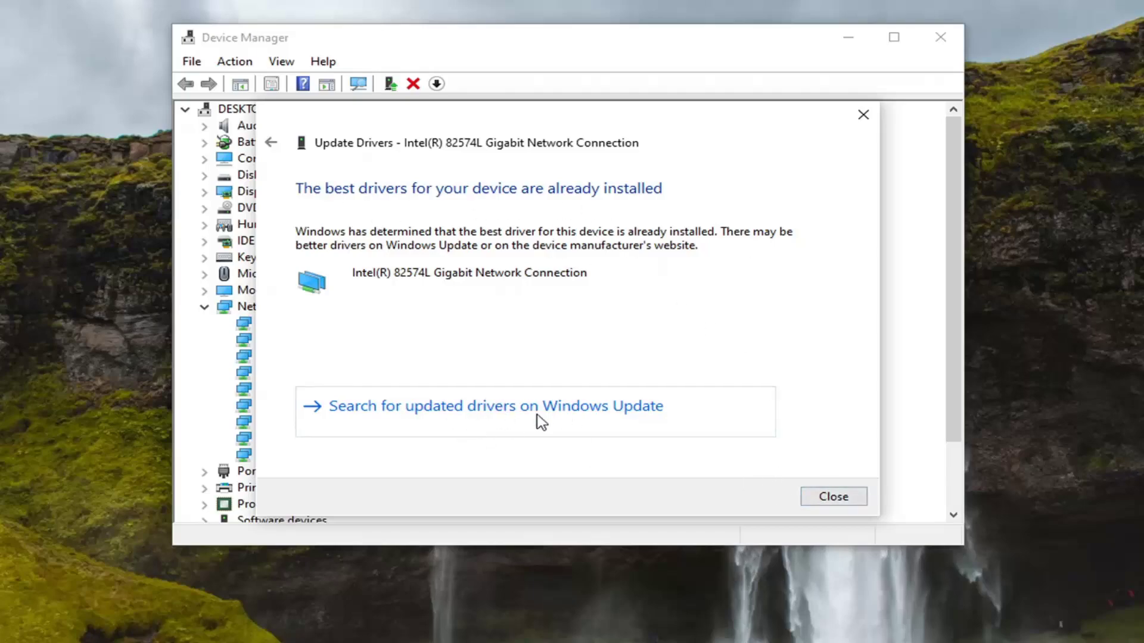
pyautogui.click(843, 498)
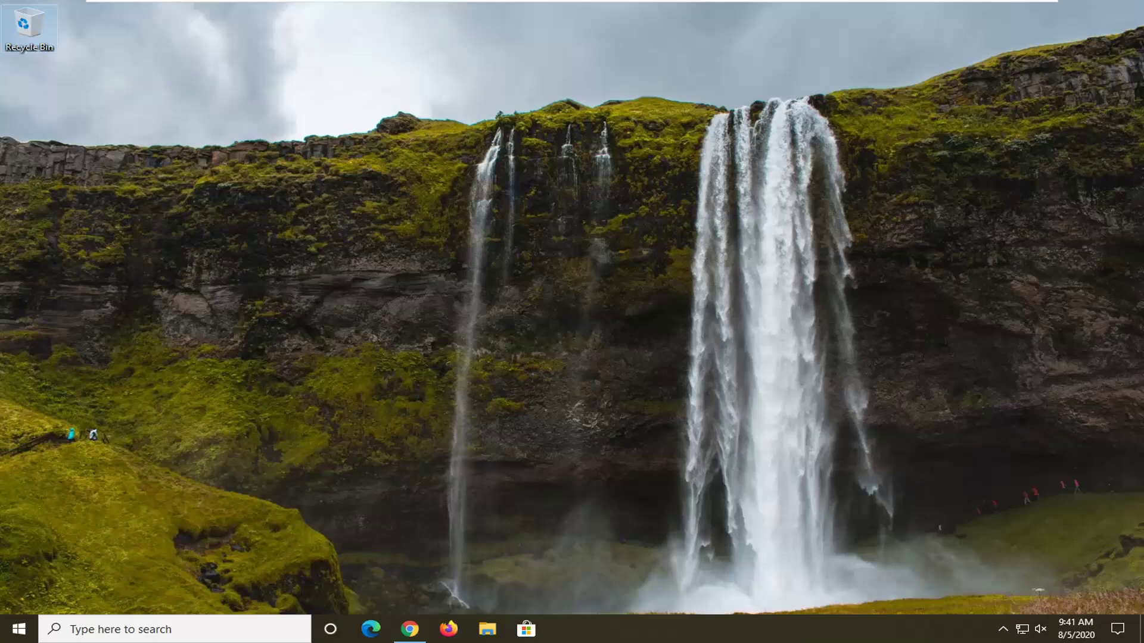
# Step: Reach Additional troubleshooters in Settings and expand the Internet Connections troubleshooter
pyautogui.click(13, 635)
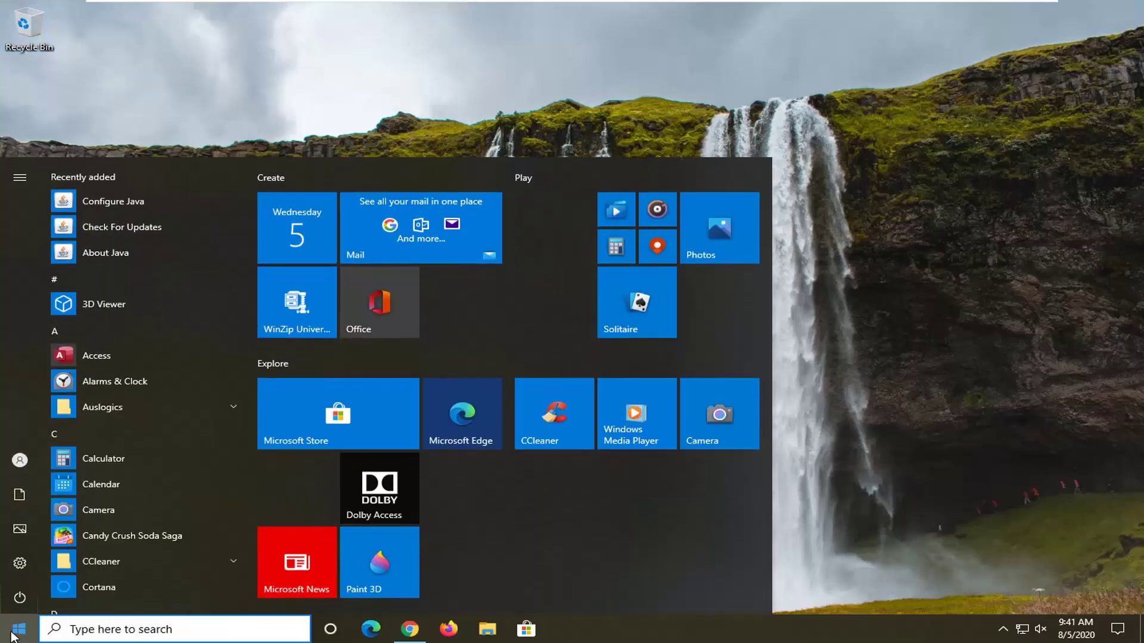
pyautogui.write('troubleshoot')
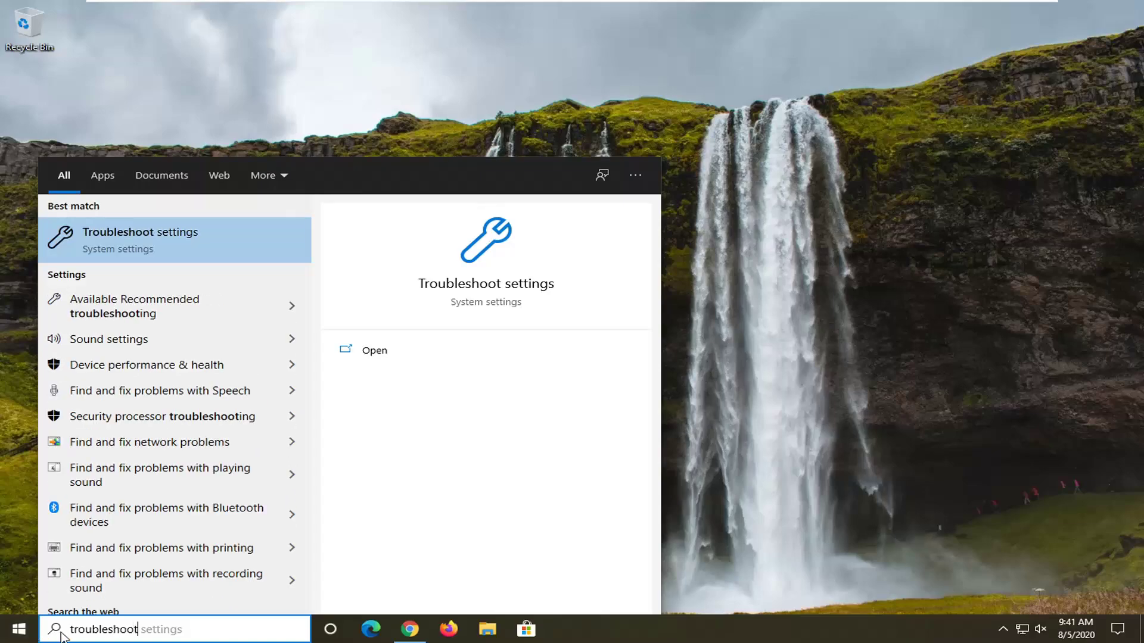
pyautogui.click(137, 243)
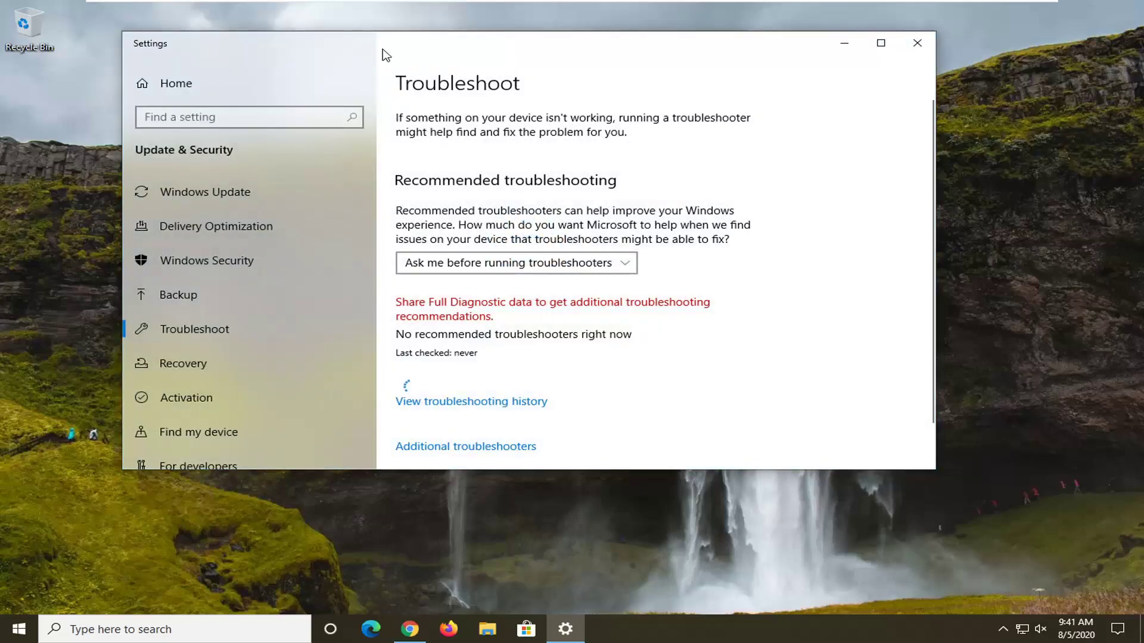
pyautogui.moveTo(383, 51); pyautogui.dragTo(423, 51)
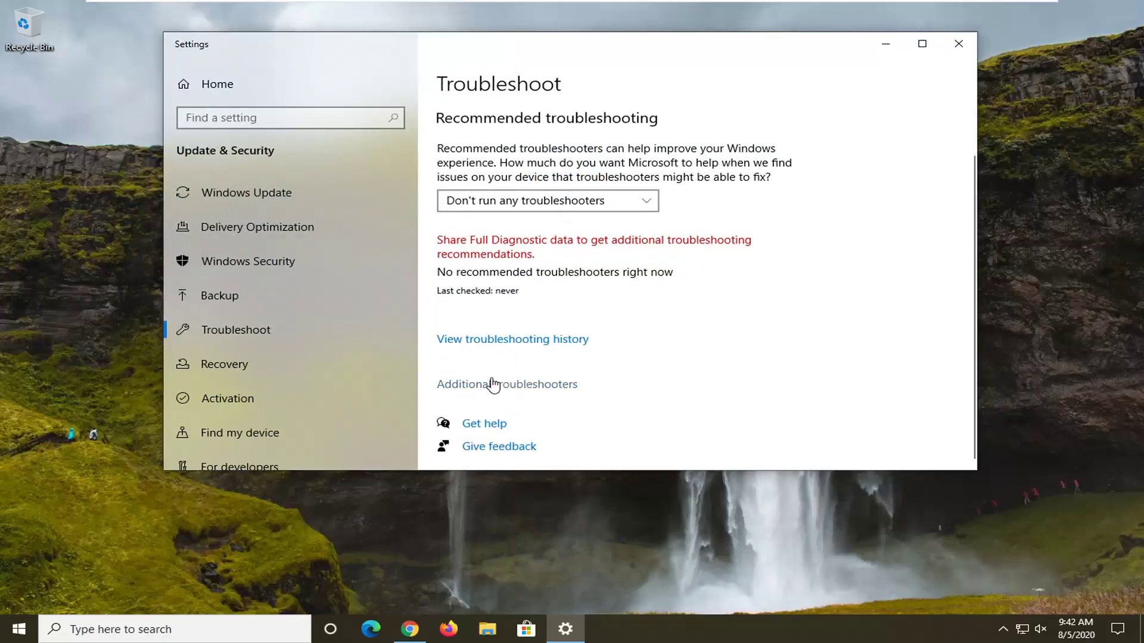
pyautogui.click(505, 387)
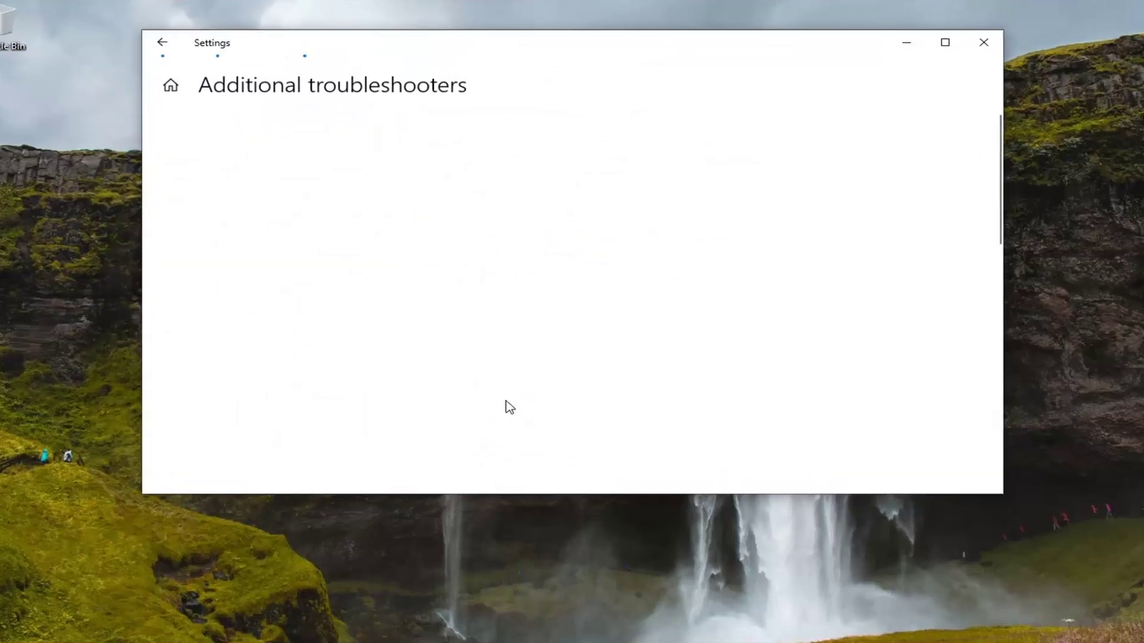
pyautogui.click(157, 182)
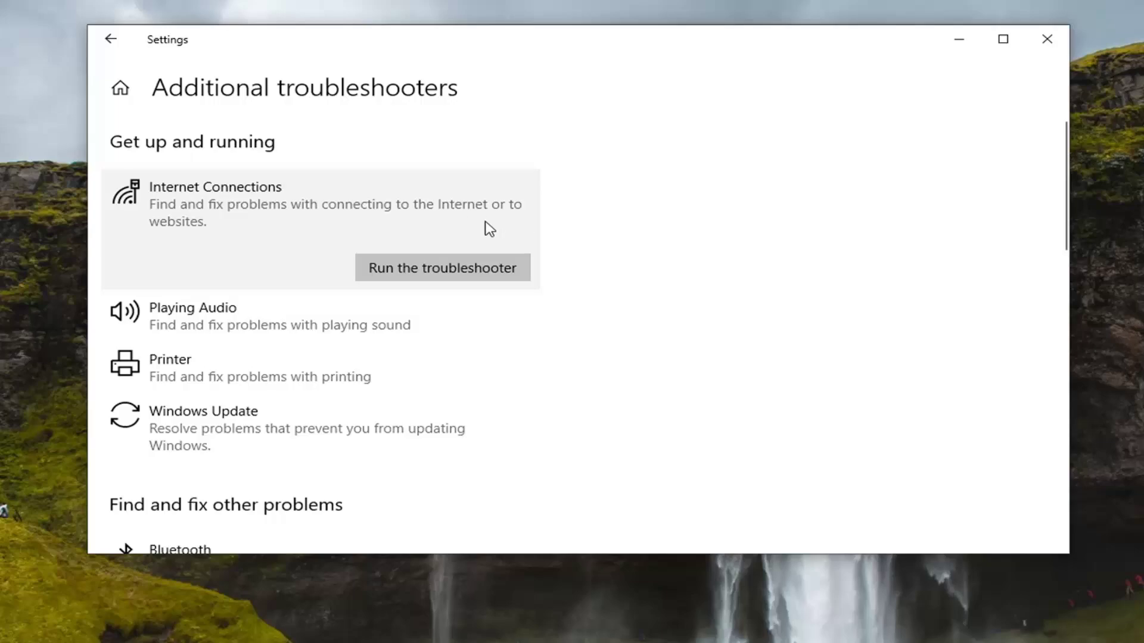
# Step: Run the troubleshooter on the Internet connection and close it after no problem is identified
pyautogui.click(425, 273)
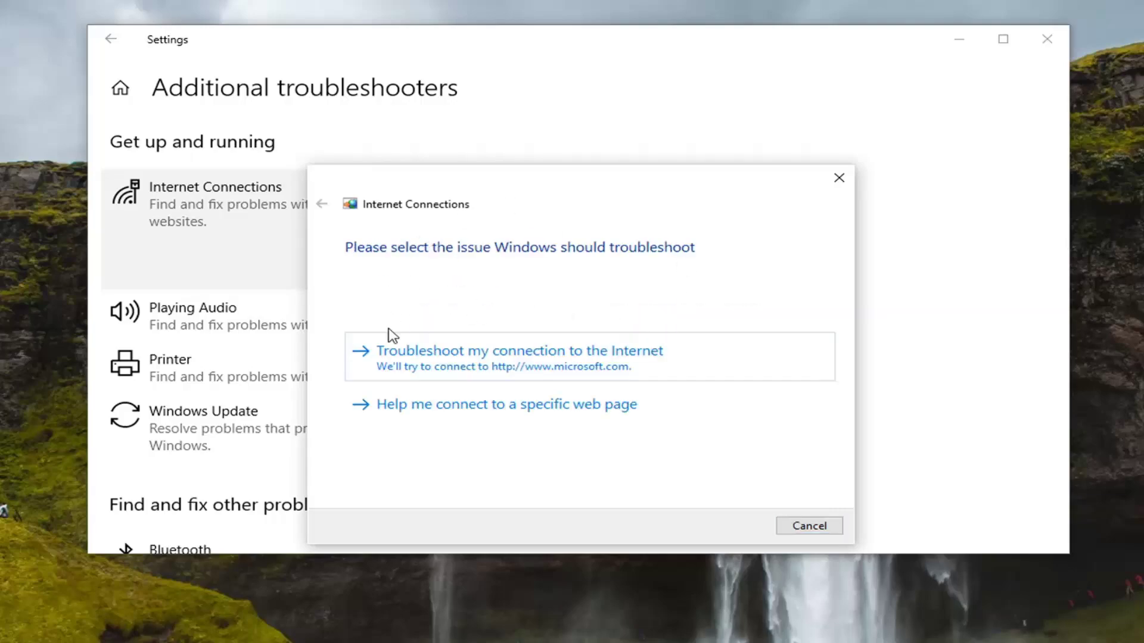
pyautogui.click(545, 359)
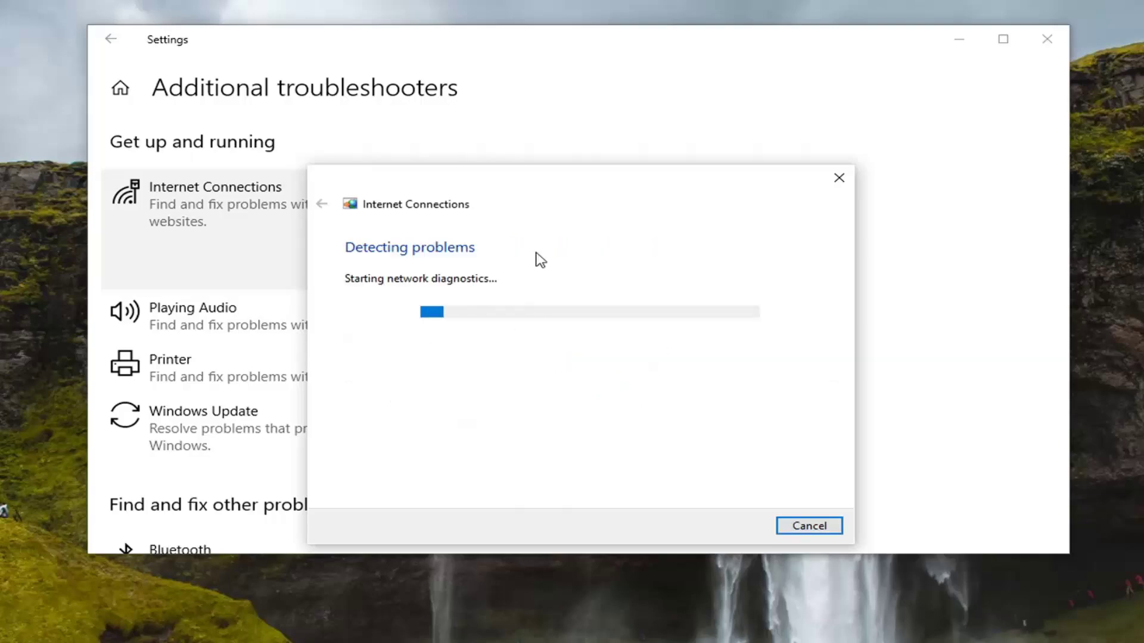
pyautogui.moveTo(453, 188); pyautogui.dragTo(448, 108)
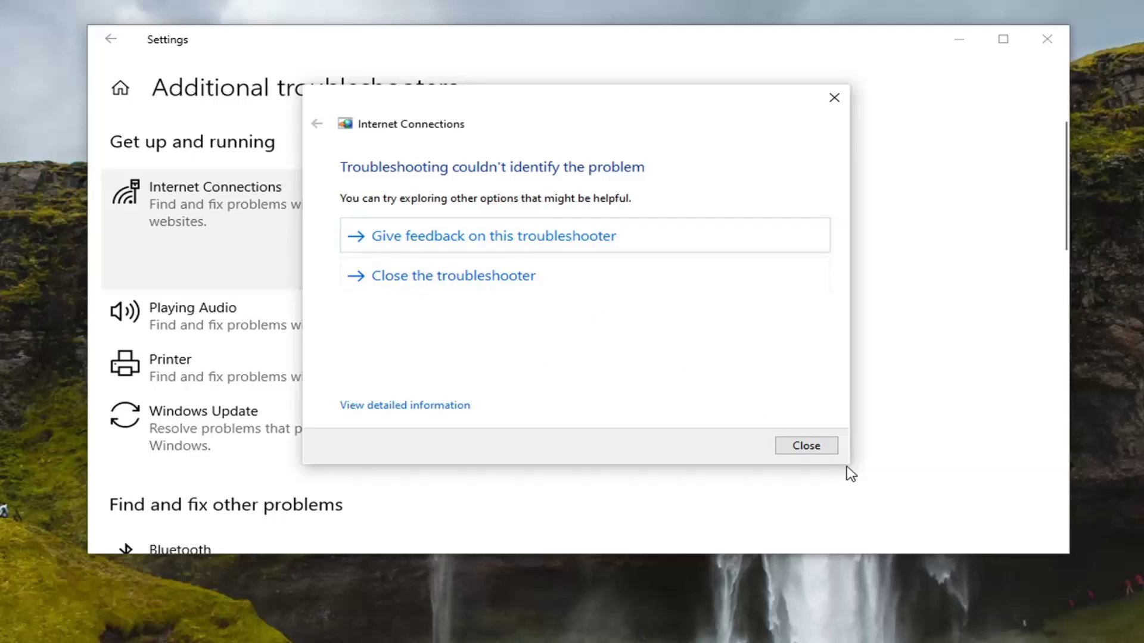
pyautogui.click(821, 453)
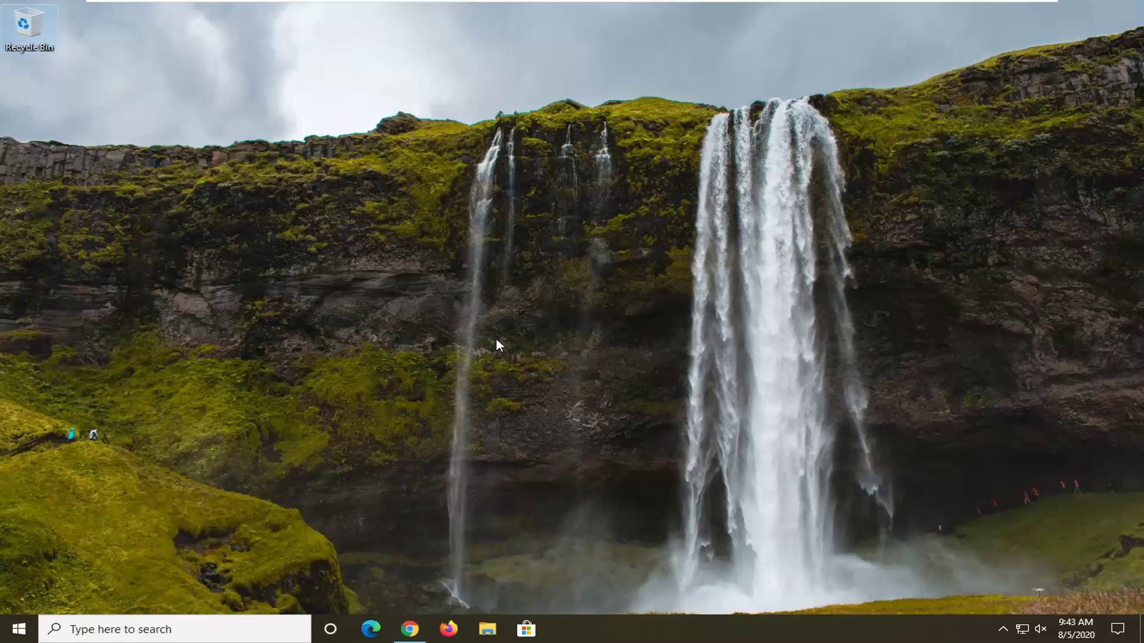
# Step: Search for cmd and launch Command Prompt with Run as administrator
pyautogui.click(17, 629)
pyautogui.write('cmd')
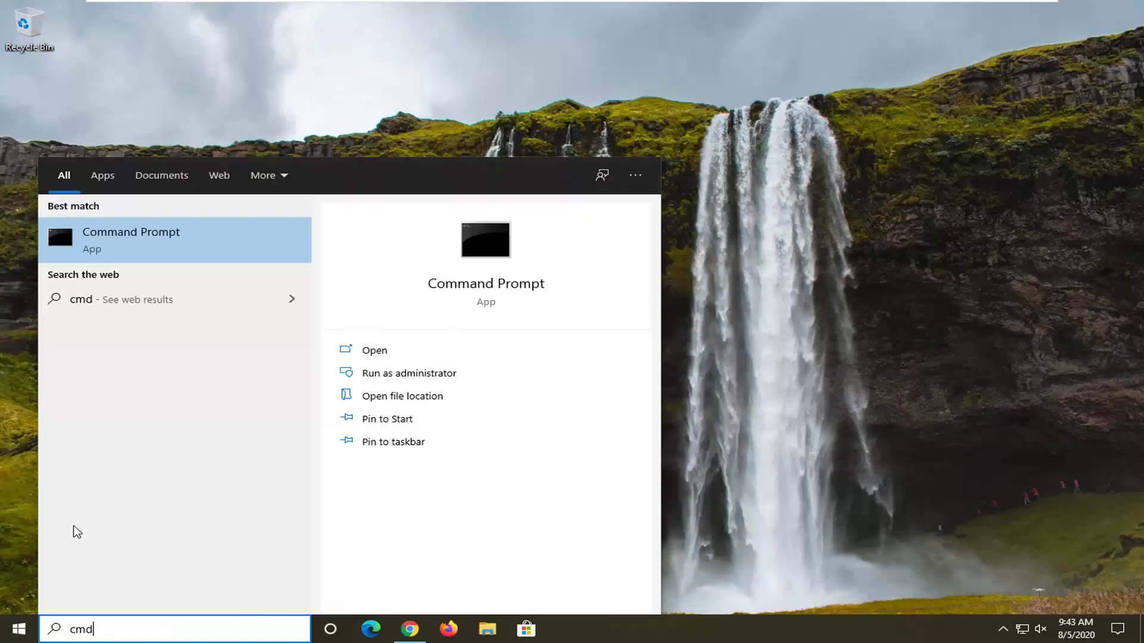
pyautogui.rightClick(146, 234)
pyautogui.click(218, 248)
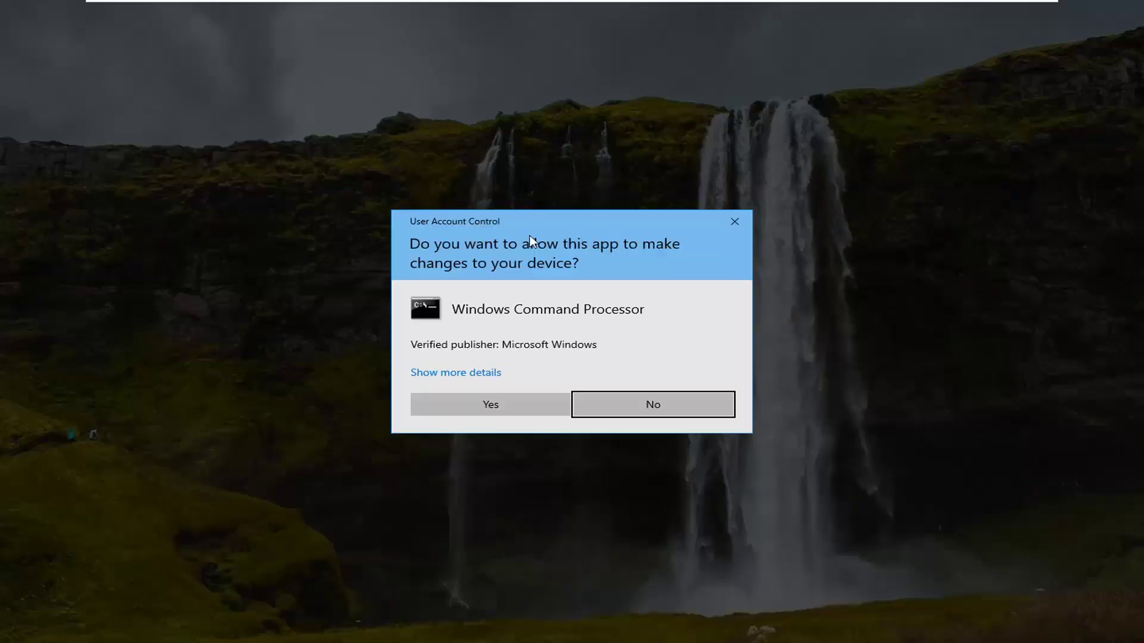
# Step: Approve the UAC prompt and run ipconfig /flushdns to flush the DNS cache
pyautogui.click(522, 412)
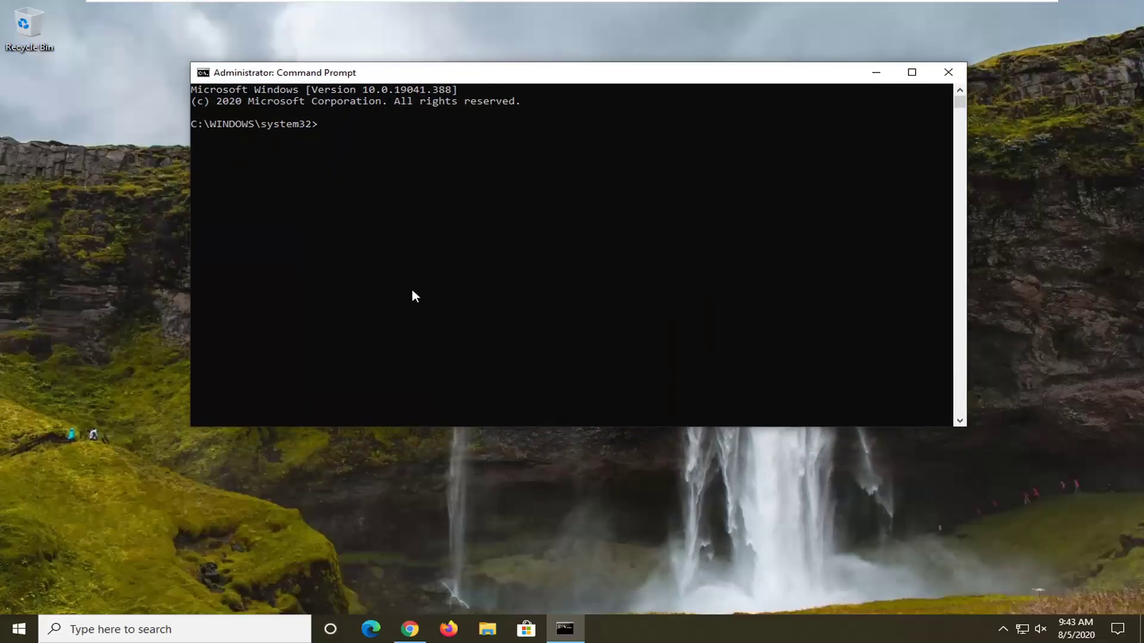
pyautogui.write('ipconfig')
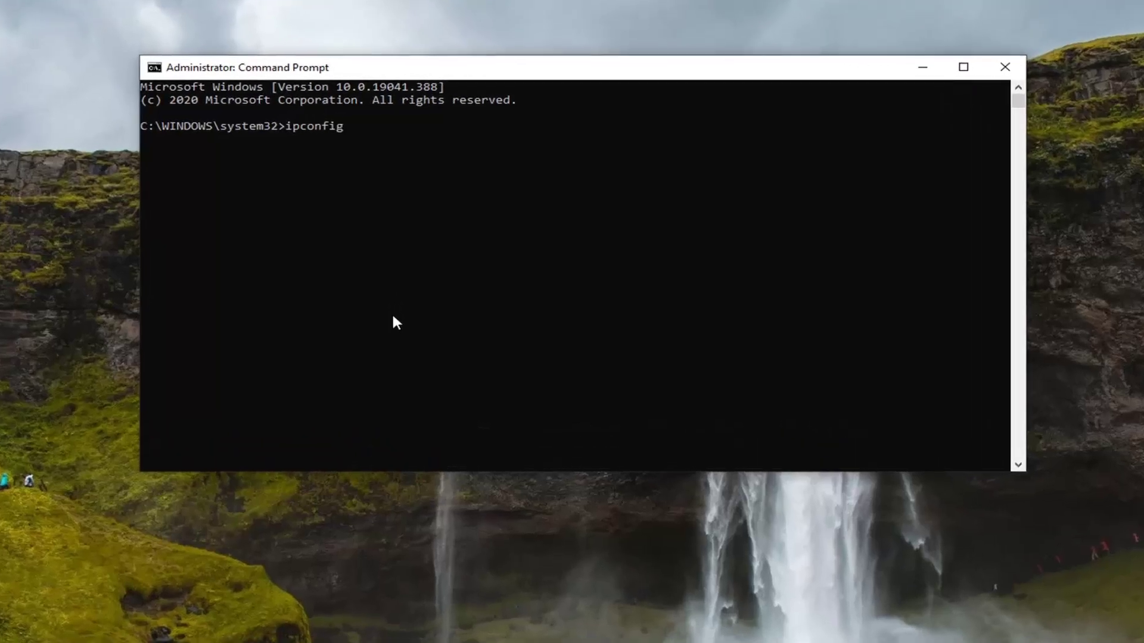
pyautogui.write(' /flushdns')
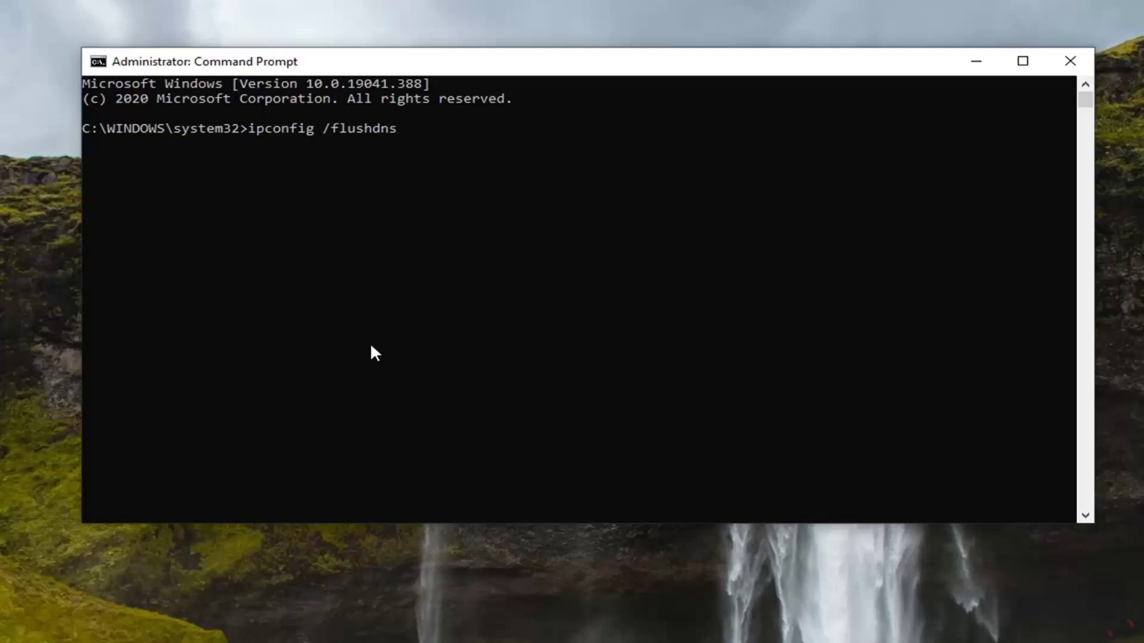
pyautogui.press('Return')
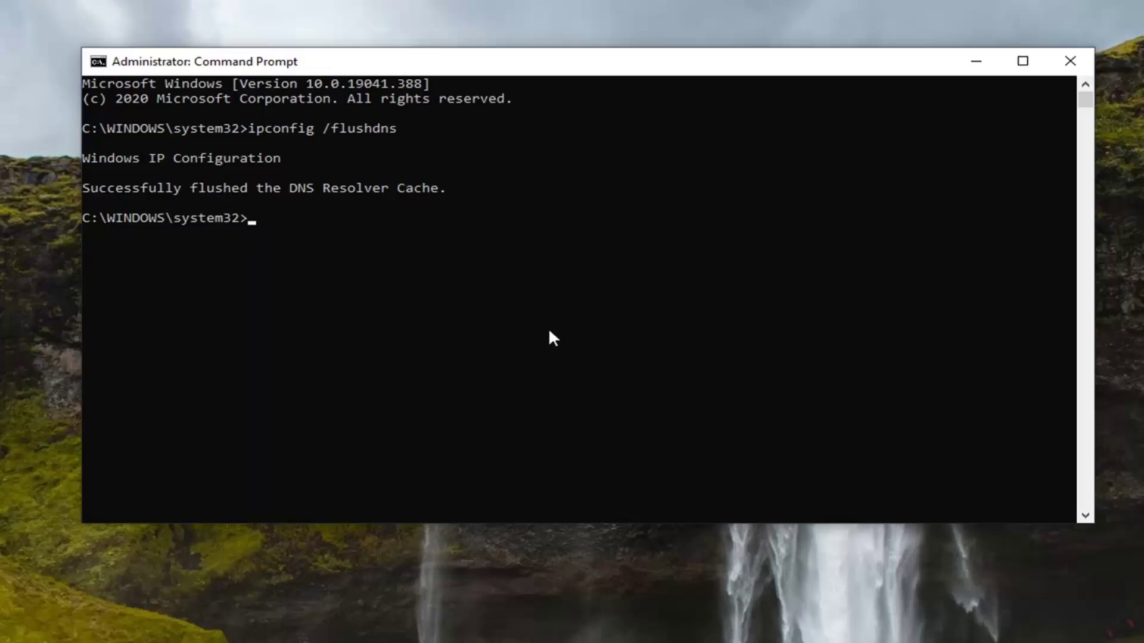
pyautogui.write('netsh')
pyautogui.write(' winsock reset')
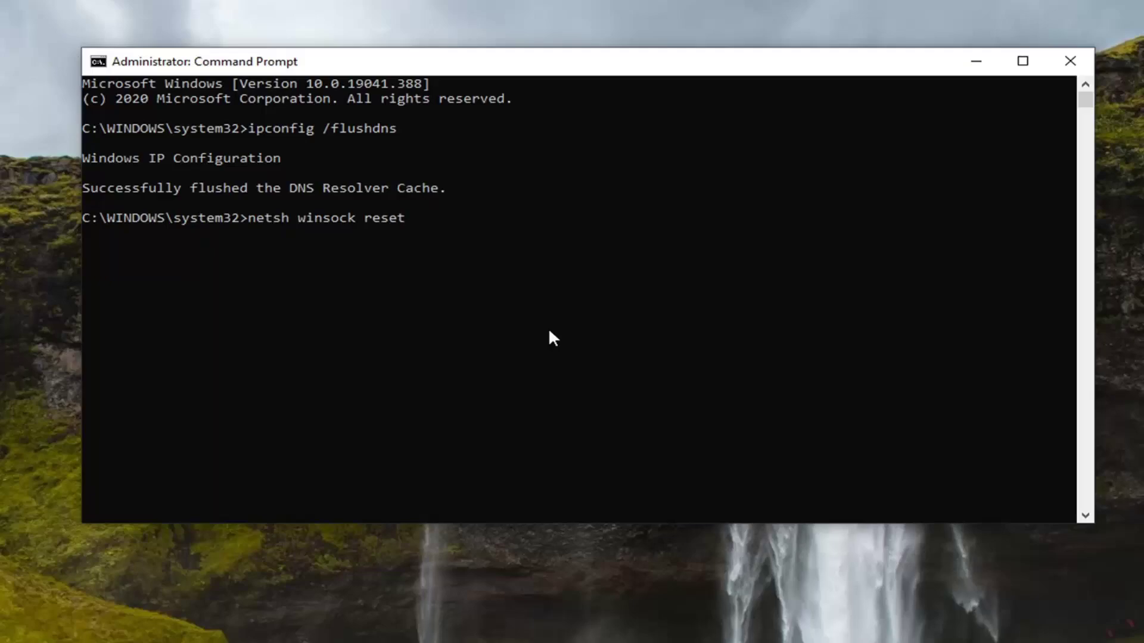
# Step: Run netsh winsock reset and close the Command Prompt window
pyautogui.press('Return')
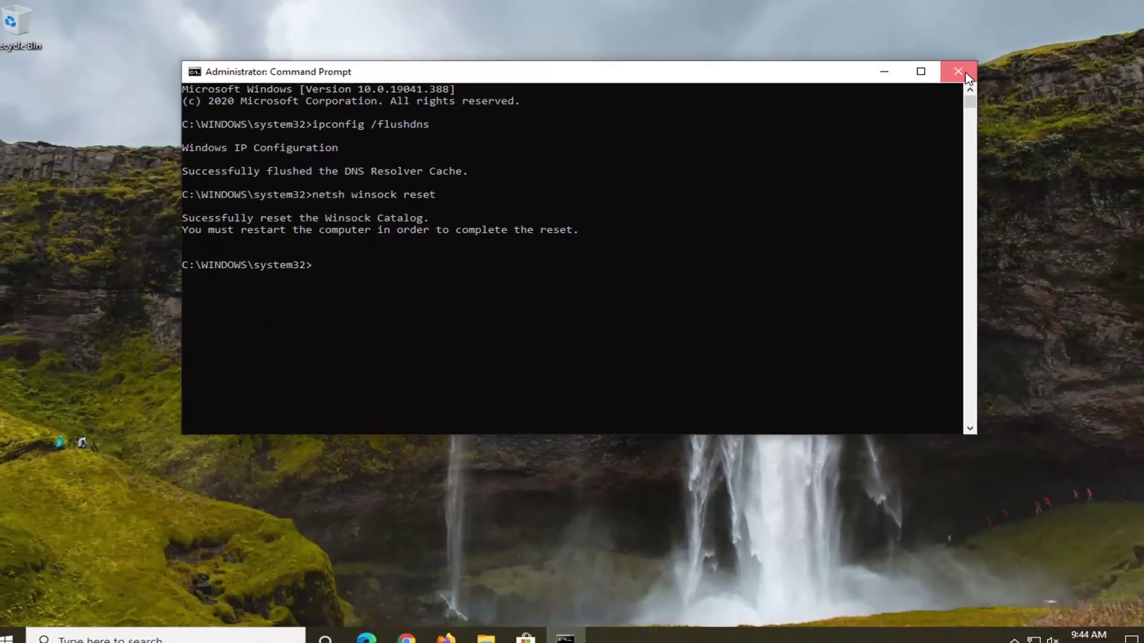
pyautogui.click(964, 70)
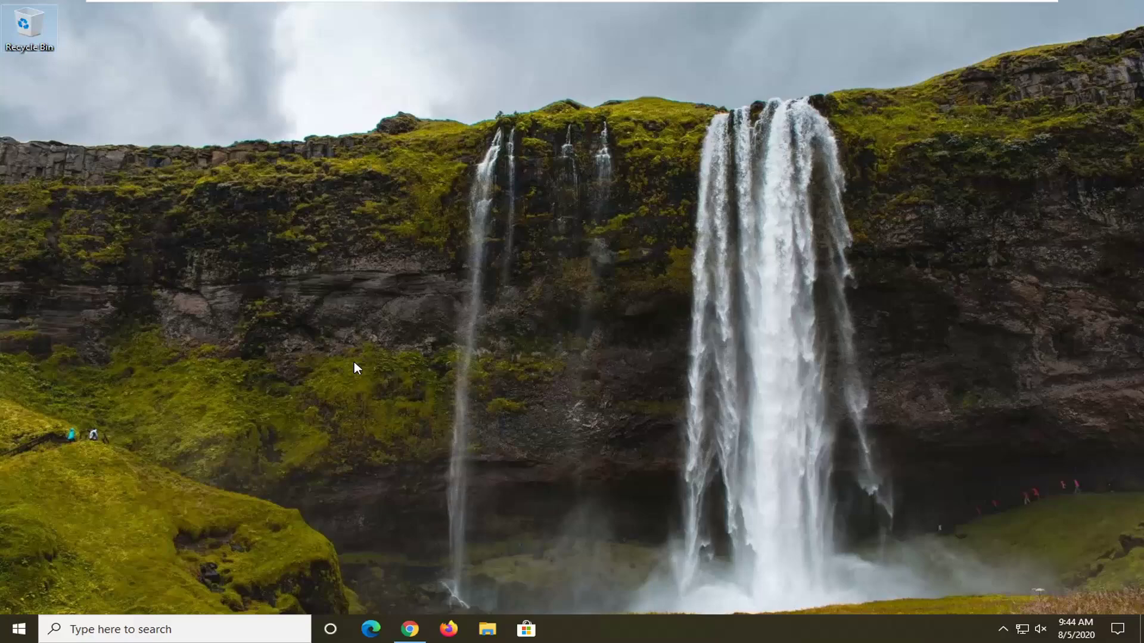
# Step: Search 'network reset' from Start and open the Network reset settings page
pyautogui.click(11, 632)
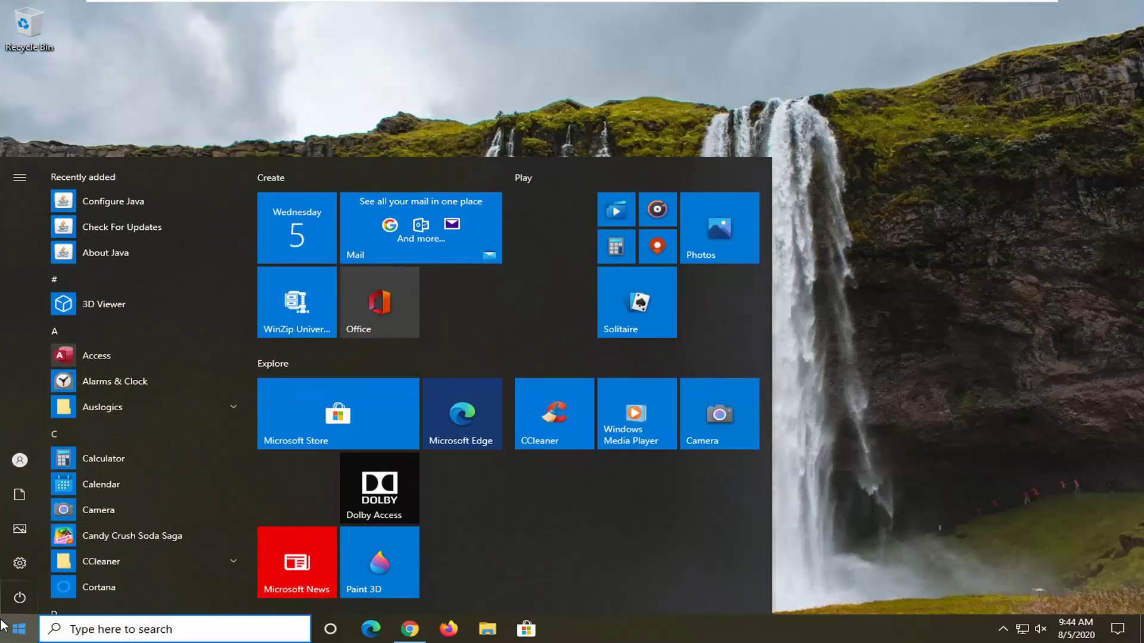
pyautogui.write('network reset')
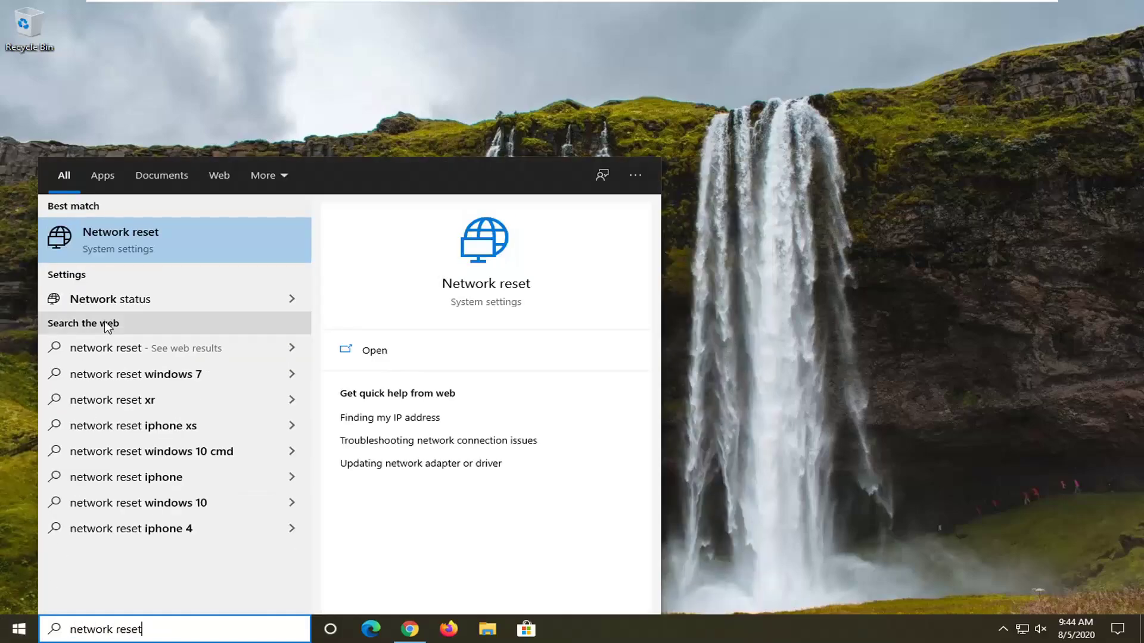
pyautogui.click(122, 243)
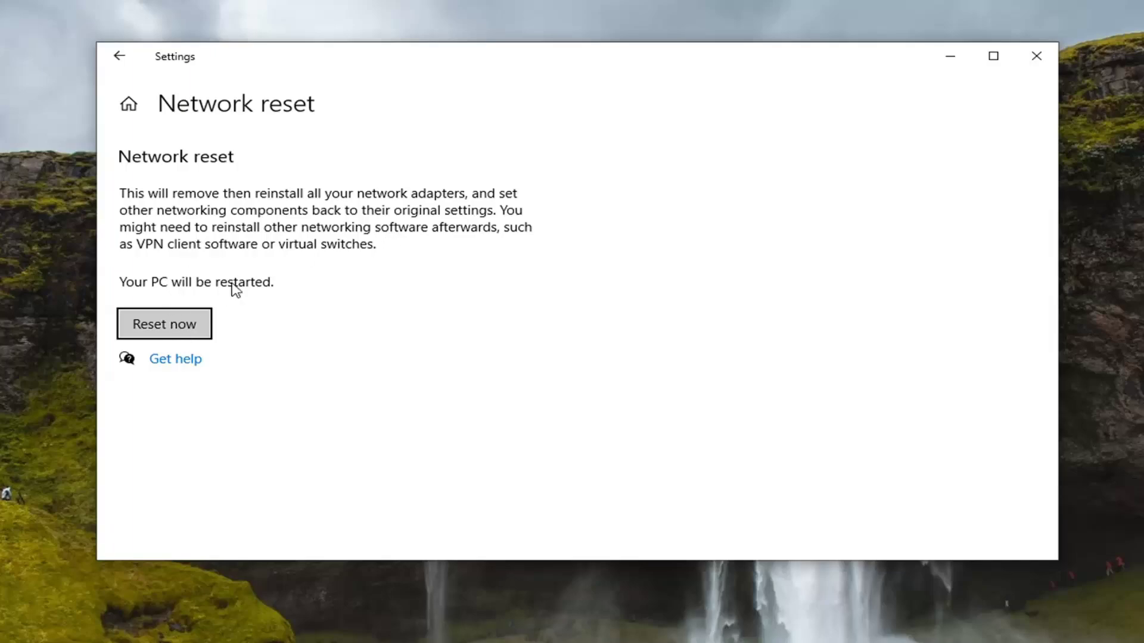
# Step: Start the network reset with Reset now and confirm it with Yes
pyautogui.click(161, 337)
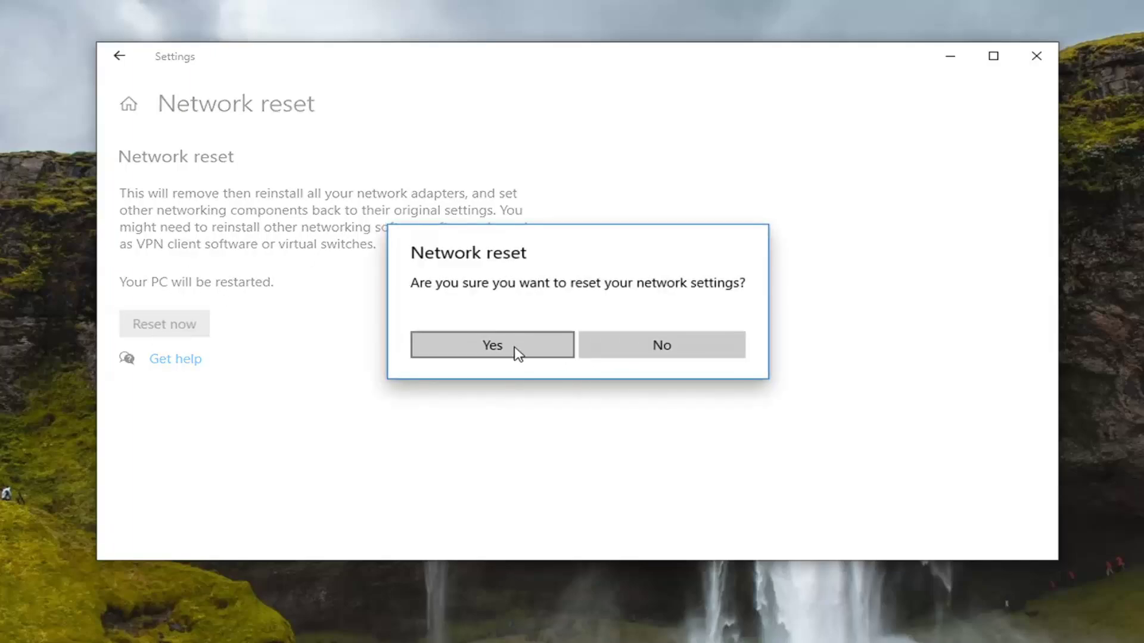
pyautogui.click(492, 349)
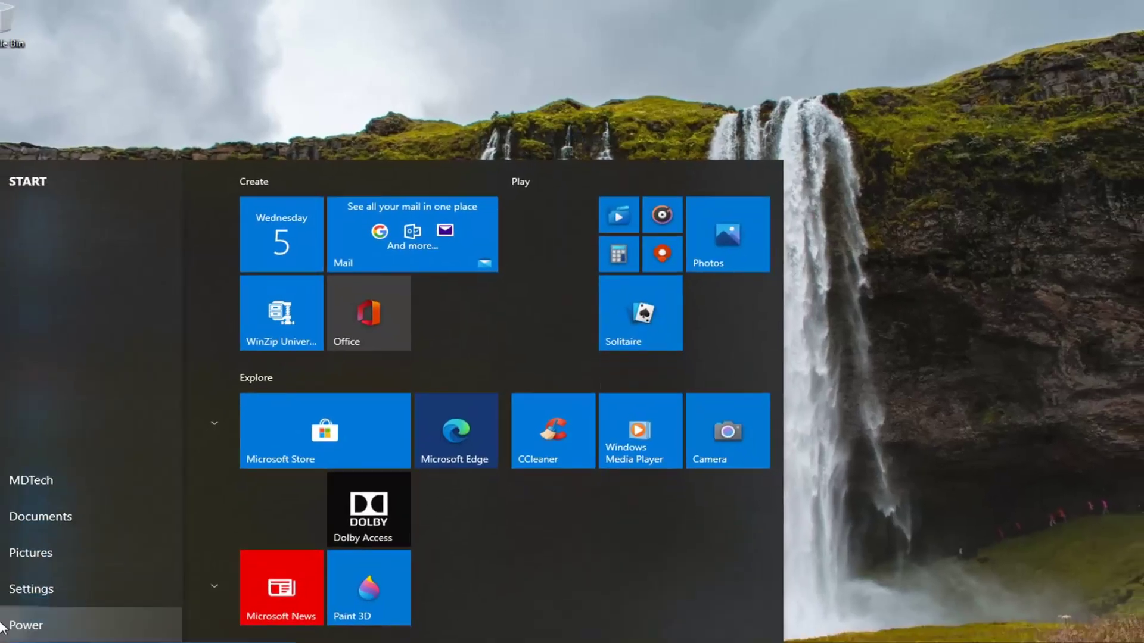
# Step: Restart the PC from the Start power menu to complete the network reset
pyautogui.click(49, 605)
pyautogui.rightClick(408, 627)
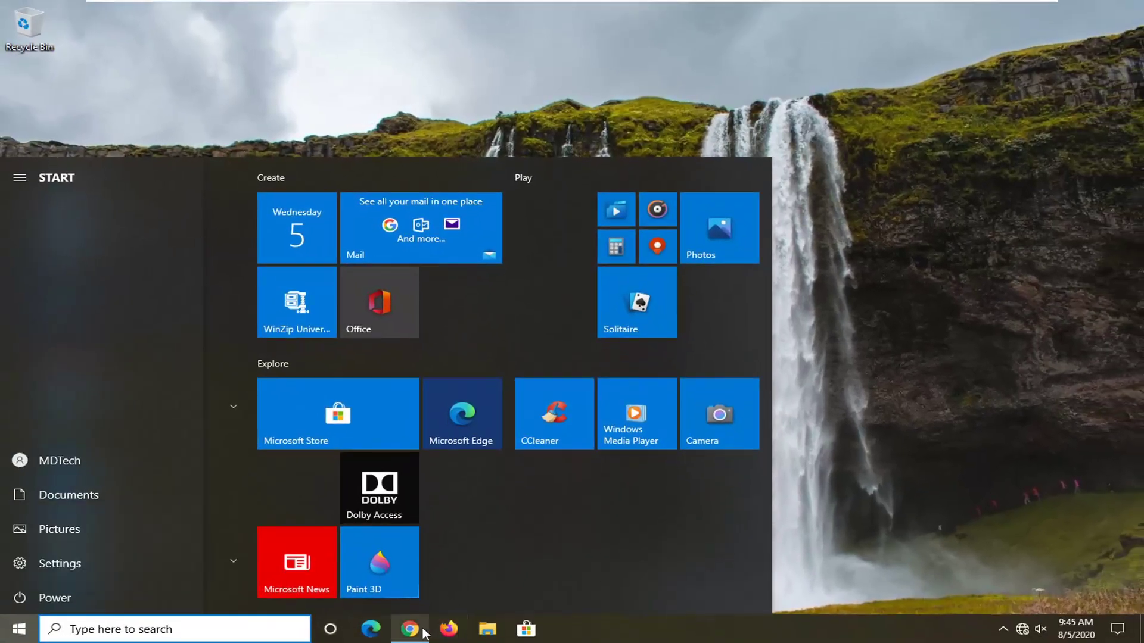
pyautogui.click(377, 601)
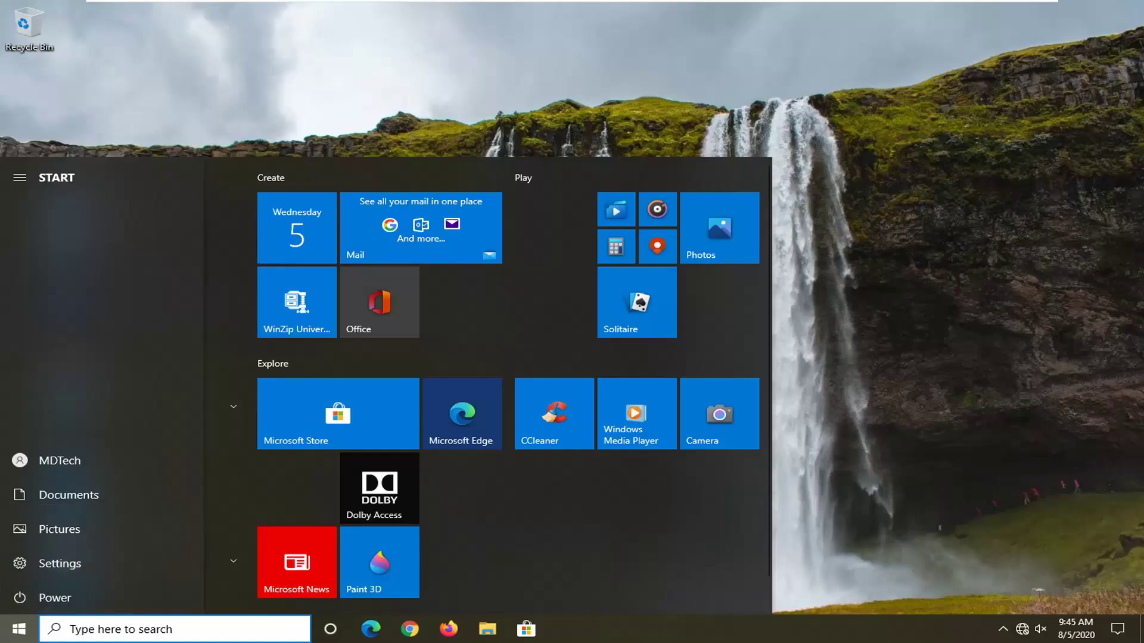
pyautogui.press('Escape')
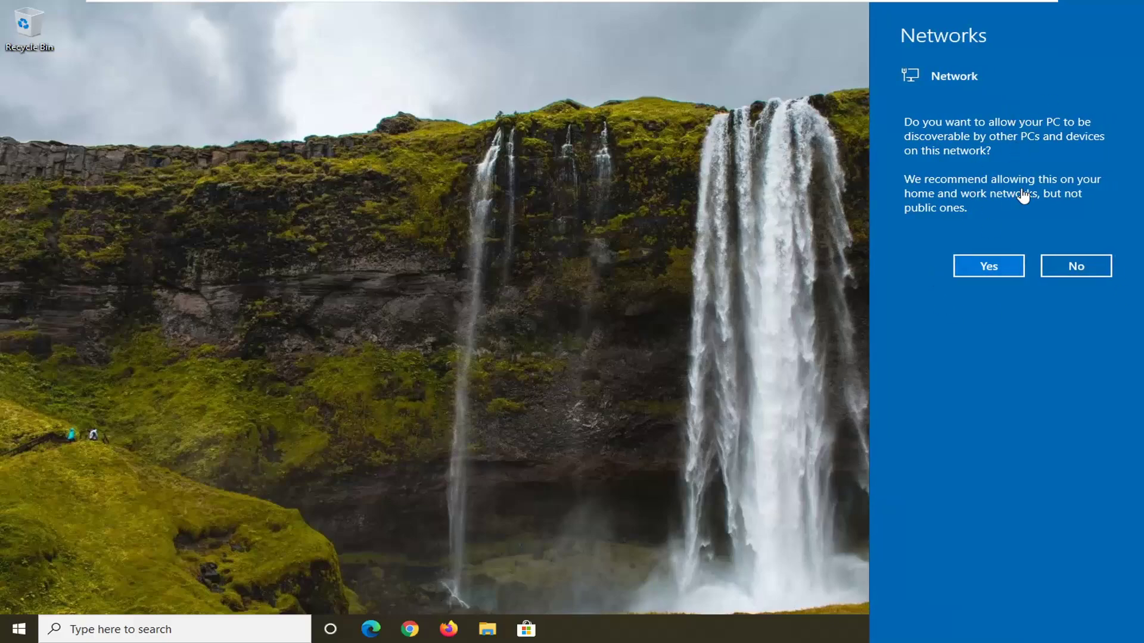
# Step: Answer No to the Networks discoverability prompt, keeping the PC hidden
pyautogui.click(1053, 279)
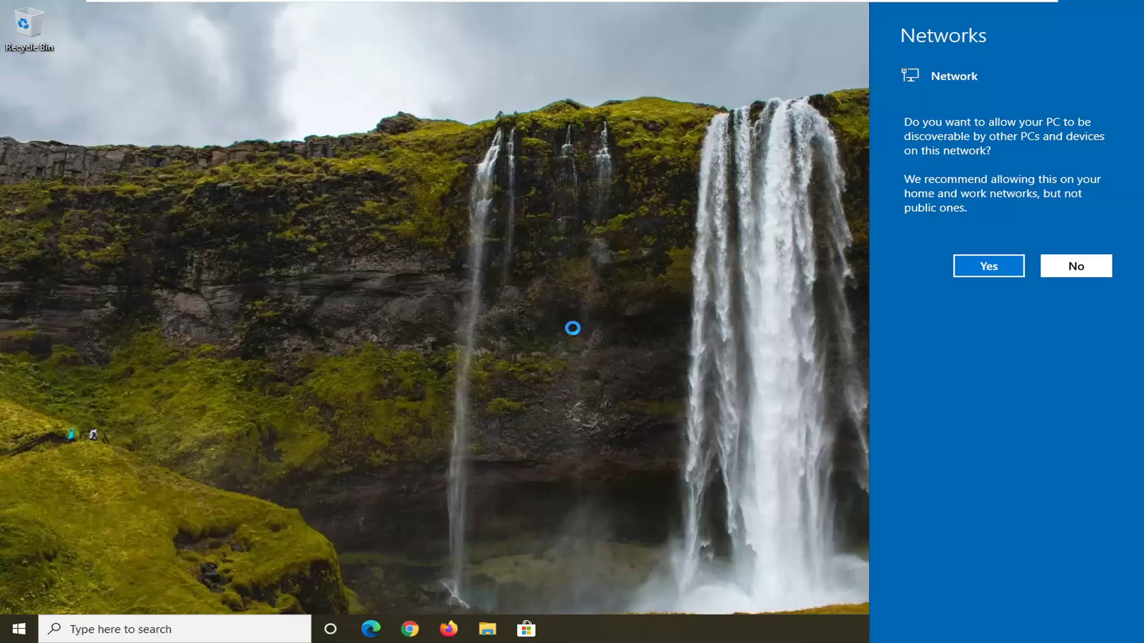